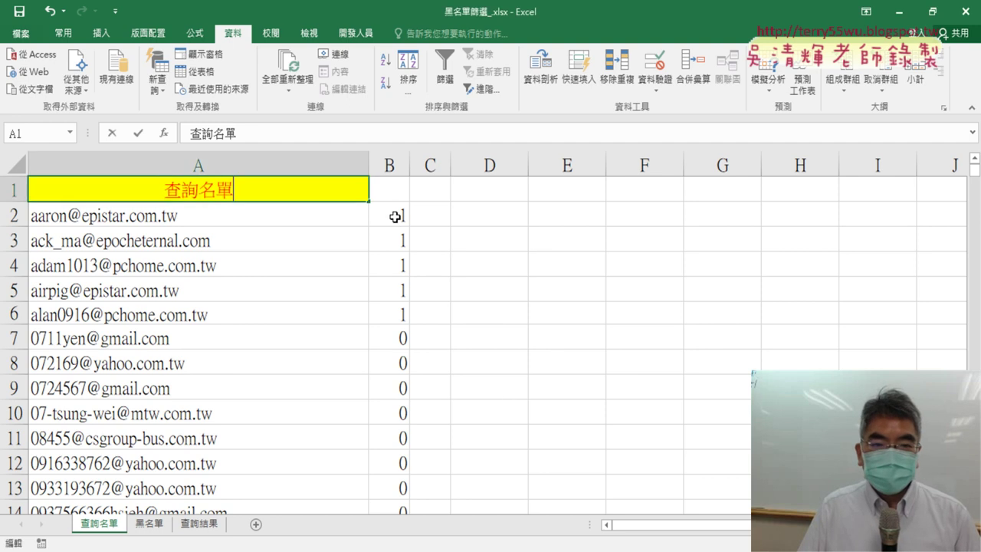
Inspect the arguments of B2's COUNTIF formula, then close them without changing it.
{"action": "key", "text": "F2"}
{"action": "left_click", "coordinate": [113, 133]}
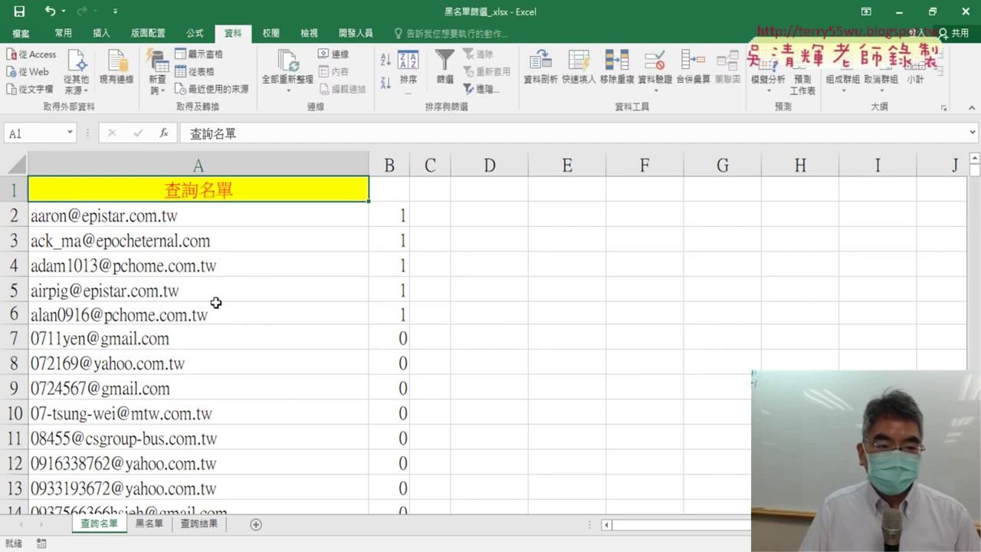
{"action": "left_click", "coordinate": [403, 218]}
{"action": "left_click", "coordinate": [220, 134]}
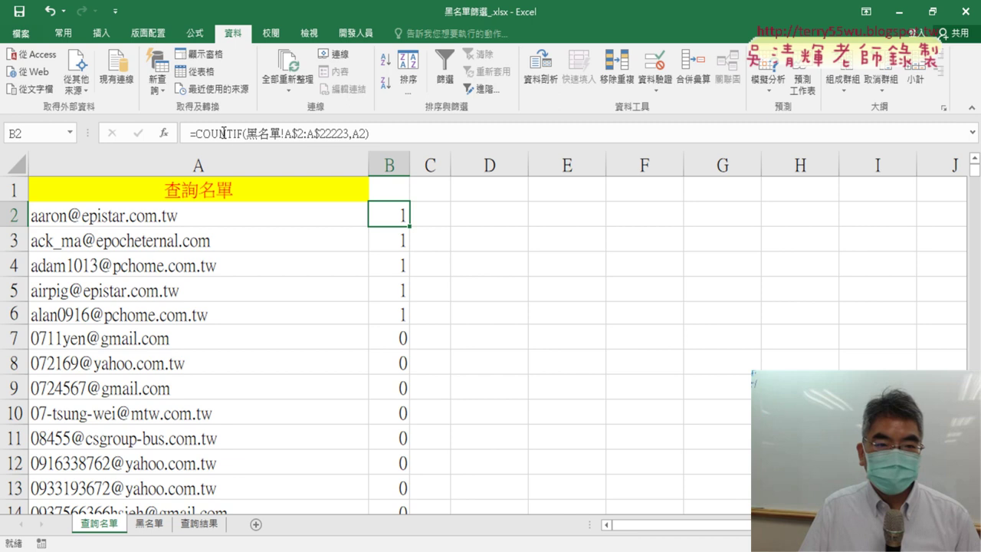
{"action": "left_click", "coordinate": [164, 133]}
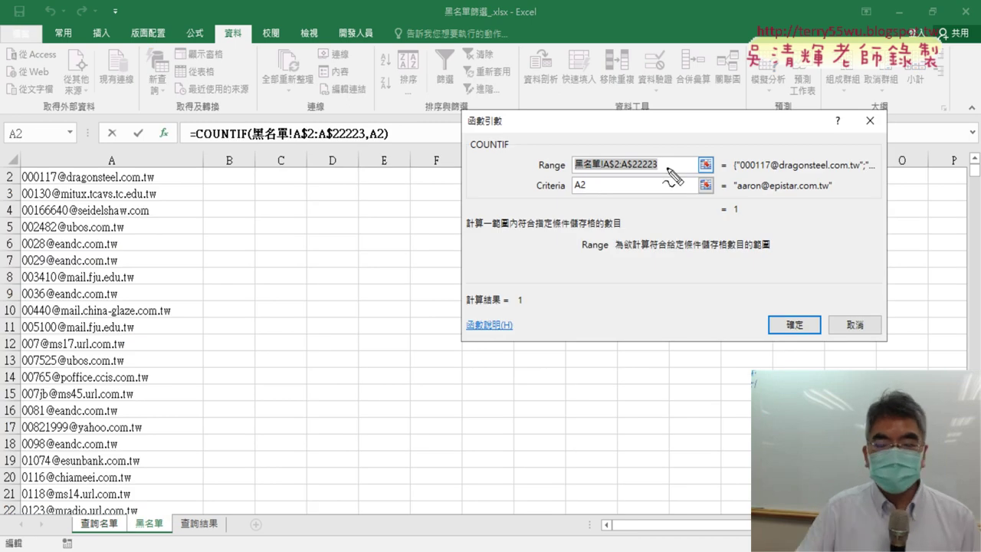
{"action": "mouse_move", "coordinate": [642, 177]}
{"action": "left_mouse_down"}
{"action": "mouse_move", "coordinate": [666, 161]}
{"action": "mouse_move", "coordinate": [664, 173]}
{"action": "left_mouse_up"}
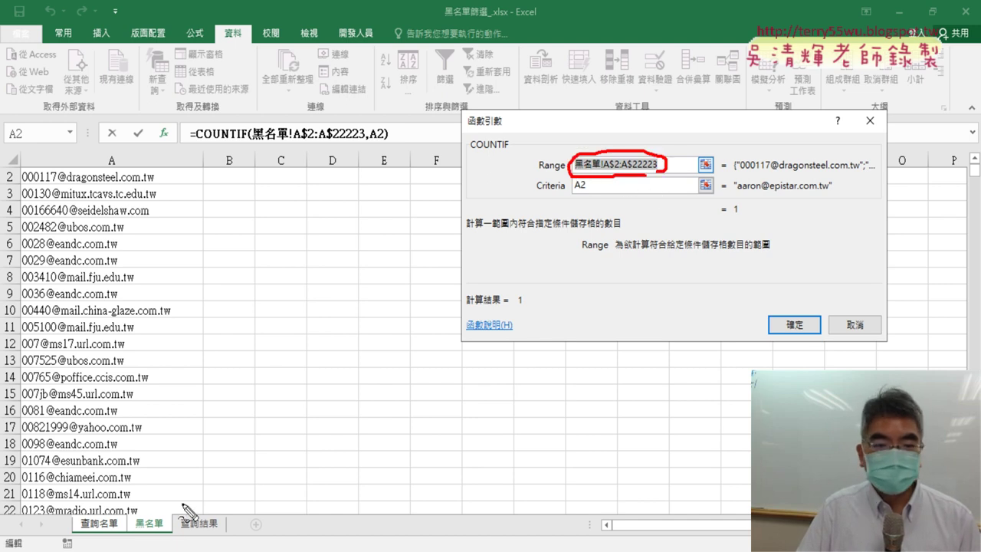
{"action": "left_click_drag", "start_coordinate": [157, 541], "coordinate": [174, 517]}
{"action": "mouse_move", "coordinate": [181, 418]}
{"action": "left_mouse_down"}
{"action": "mouse_move", "coordinate": [140, 515]}
{"action": "mouse_move", "coordinate": [173, 501]}
{"action": "left_mouse_up"}
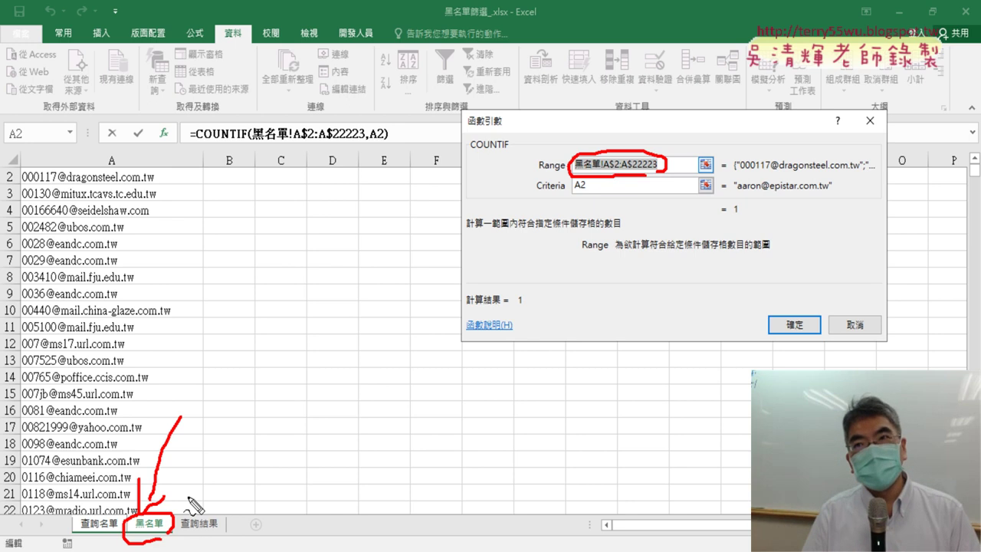
{"action": "key", "text": "Escape"}
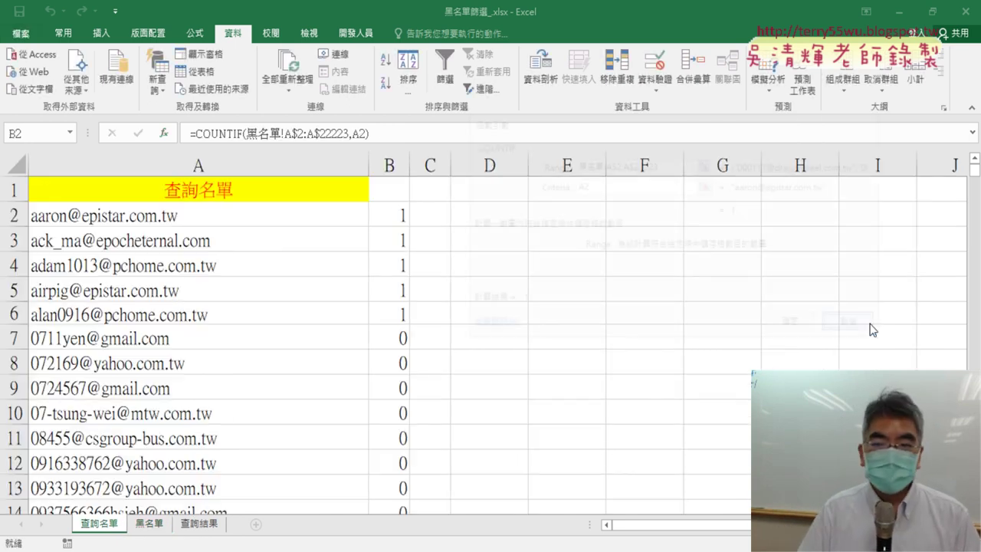
{"action": "key", "text": "Return"}
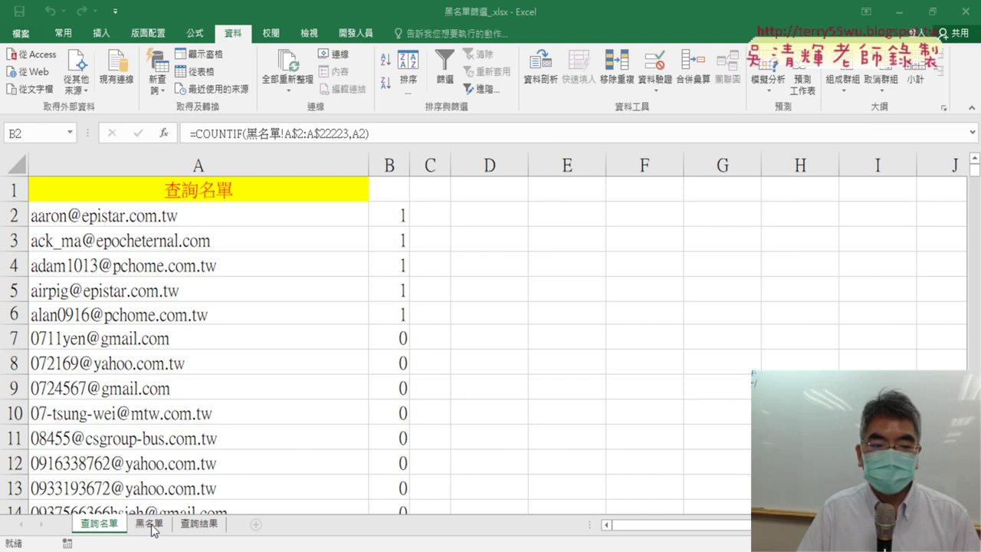
On the 黑名單 sheet, select the email list from A2 down to A22223.
{"action": "left_click", "coordinate": [153, 525]}
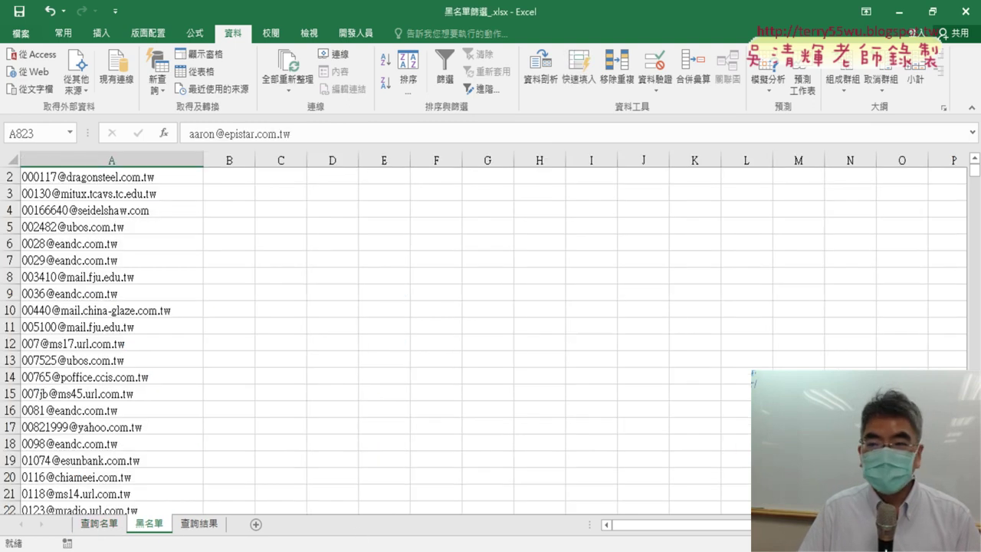
{"action": "left_click", "coordinate": [975, 159]}
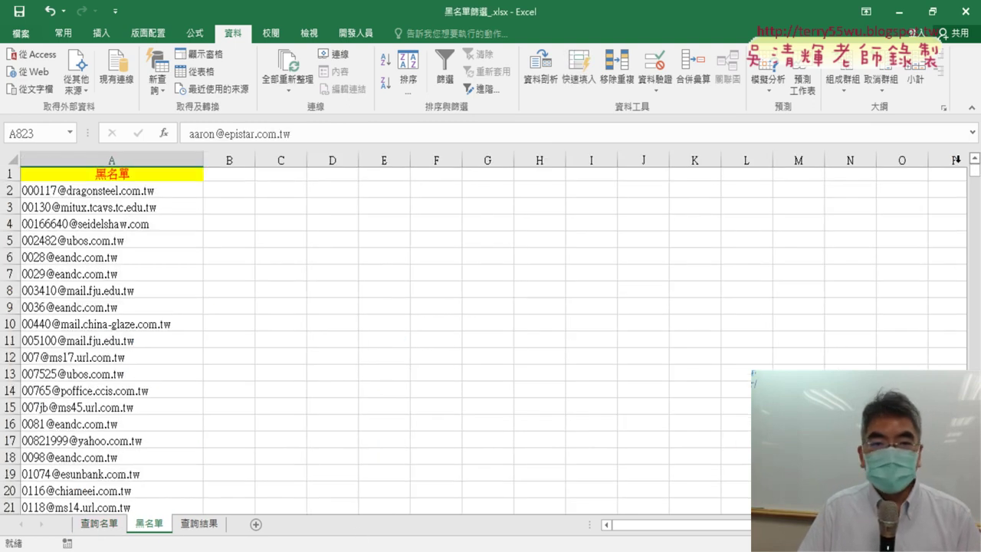
{"action": "left_click", "coordinate": [161, 193]}
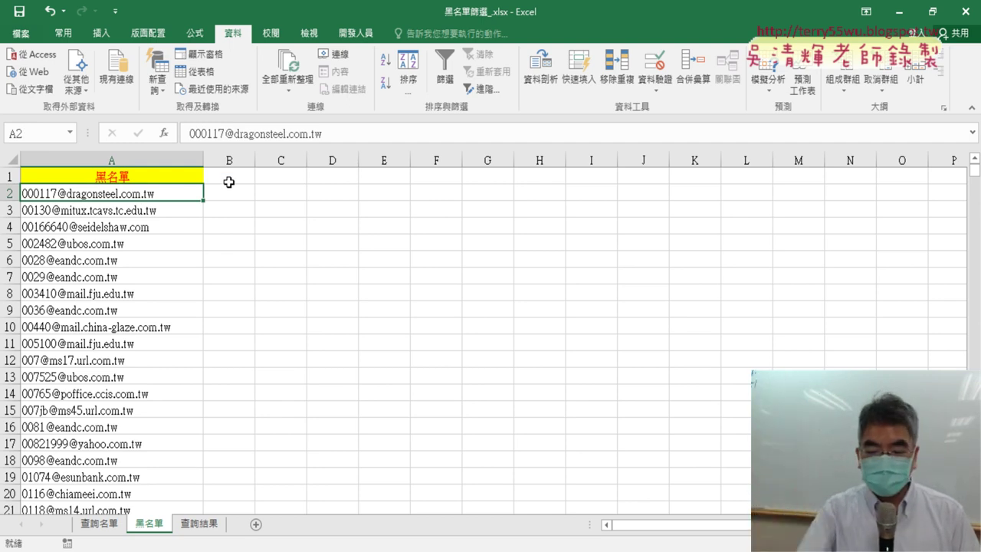
{"action": "key", "text": "ctrl+shift+Down"}
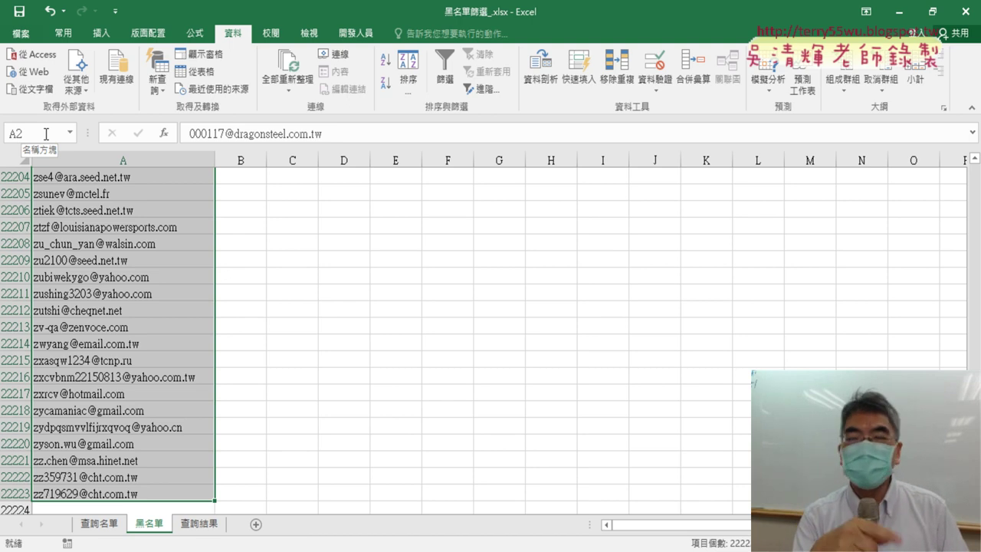
Enter 黑名單 in the Name Box as the name for the selected range A2:A22223.
{"action": "left_click", "coordinate": [45, 133]}
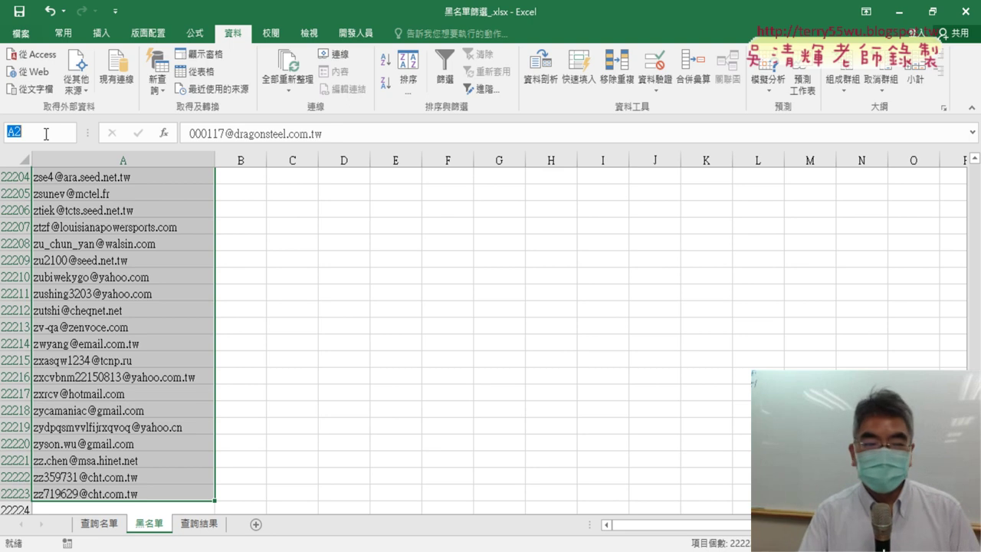
{"action": "key", "text": "BackSpace"}
{"action": "type", "text": "ㄏㄟ"}
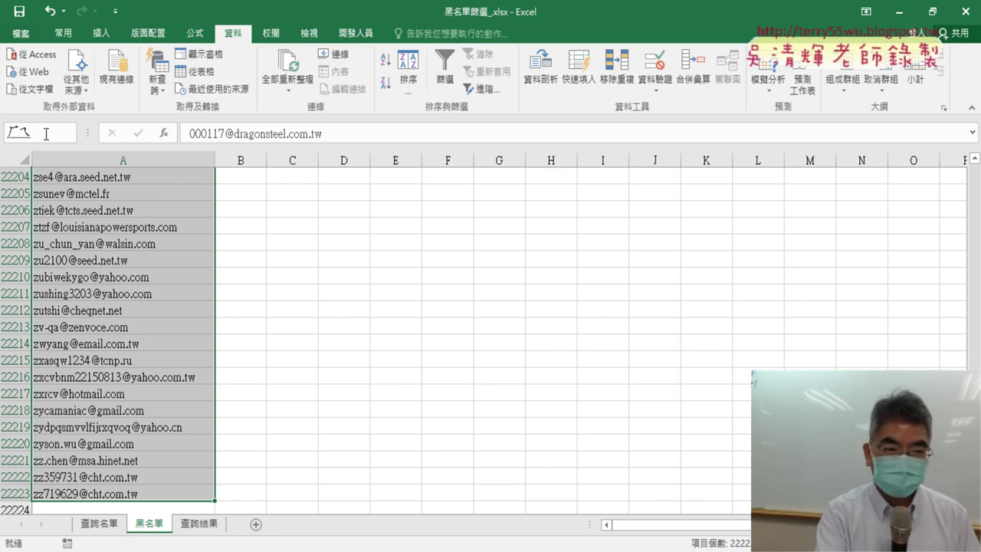
{"action": "key", "text": "space"}
{"action": "type", "text": "黑ㄇㄧㄥ"}
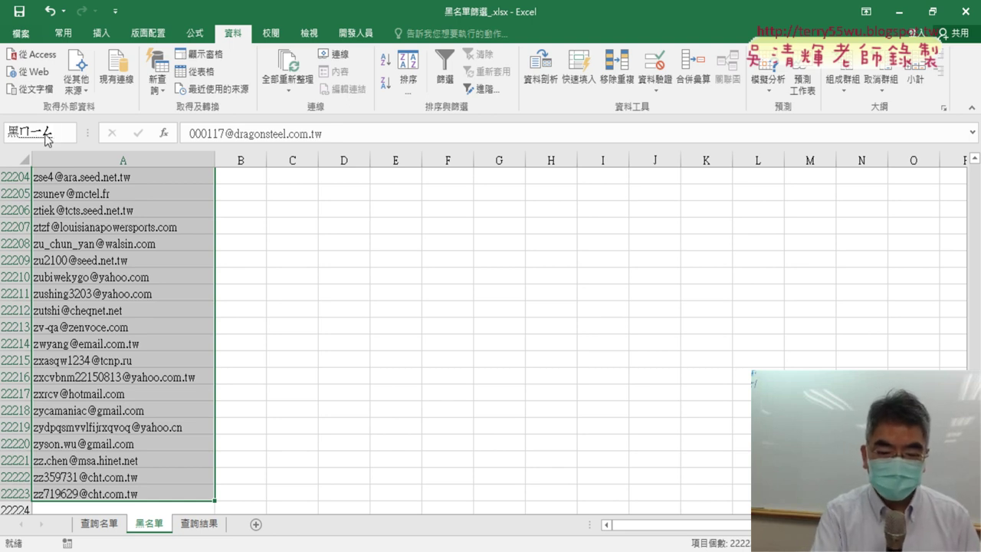
{"action": "key", "text": "6"}
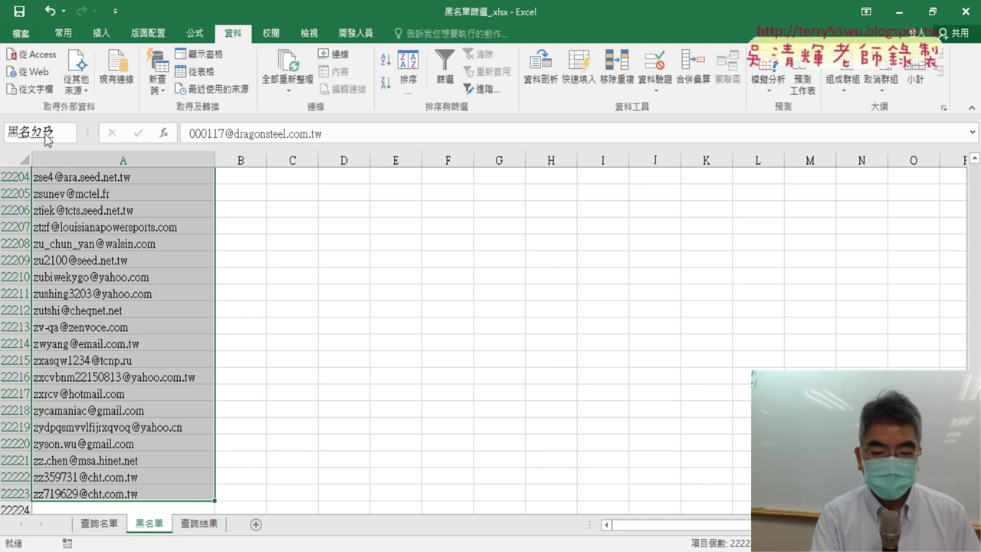
{"action": "key", "text": "space"}
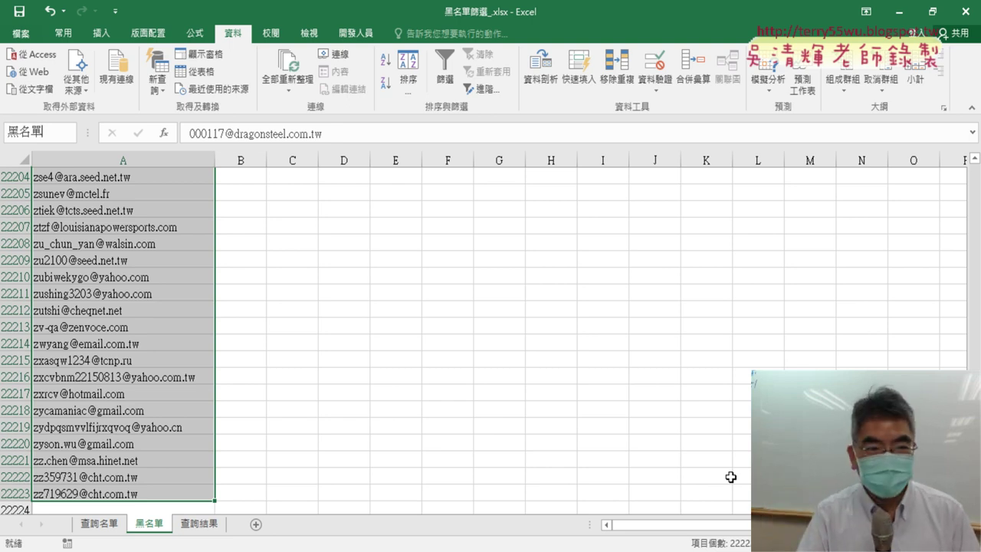
{"action": "key", "text": "ctrl+BackSpace"}
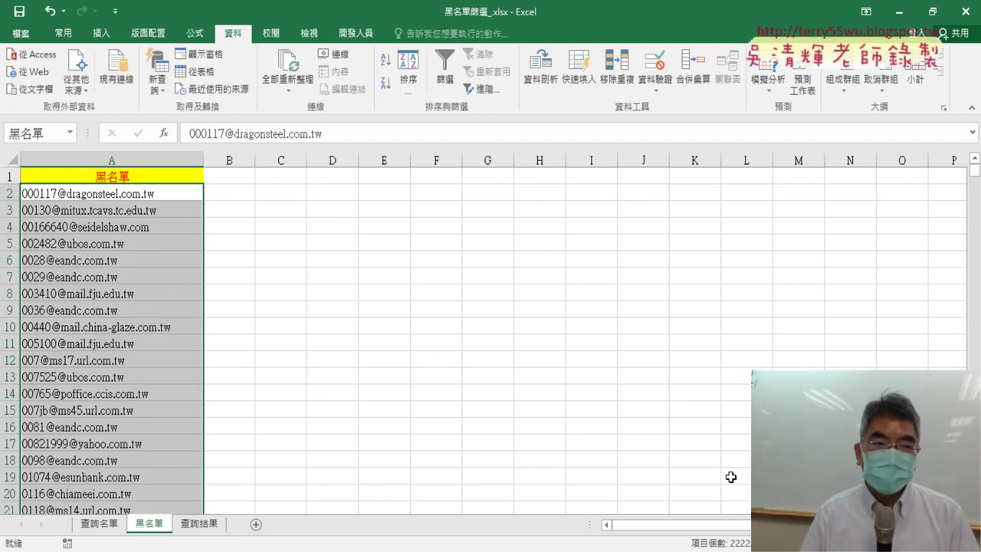
Select G8, check that 黑名單 appears in the Name Box's list of names, and show the 公式 (Formulas) tab.
{"action": "left_click", "coordinate": [472, 289]}
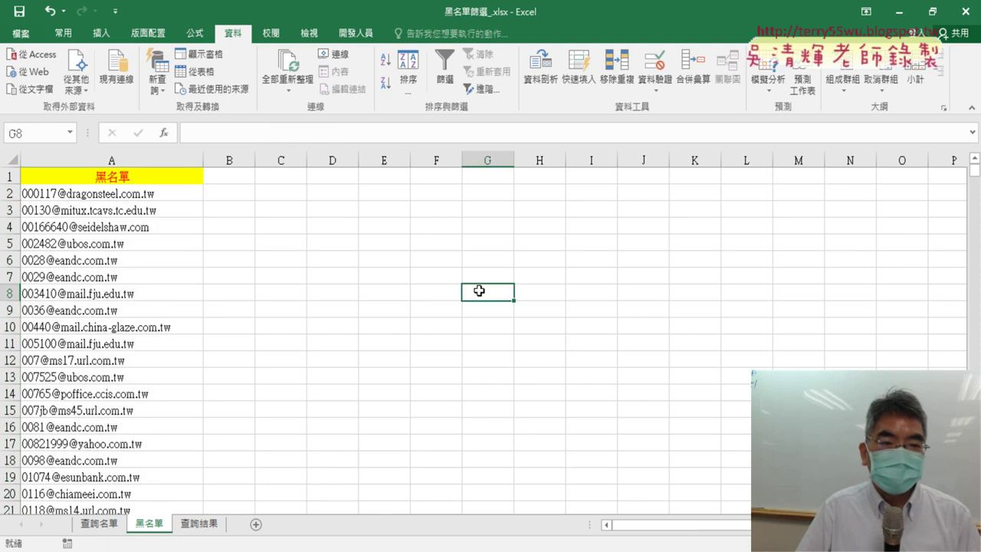
{"action": "left_click", "coordinate": [74, 132]}
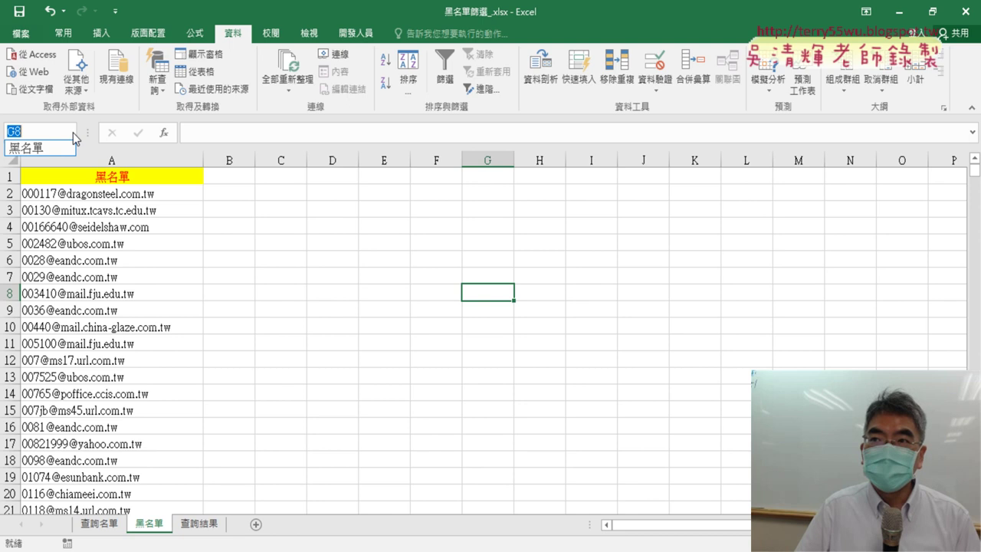
{"action": "left_click", "coordinate": [305, 294]}
{"action": "left_click", "coordinate": [195, 32]}
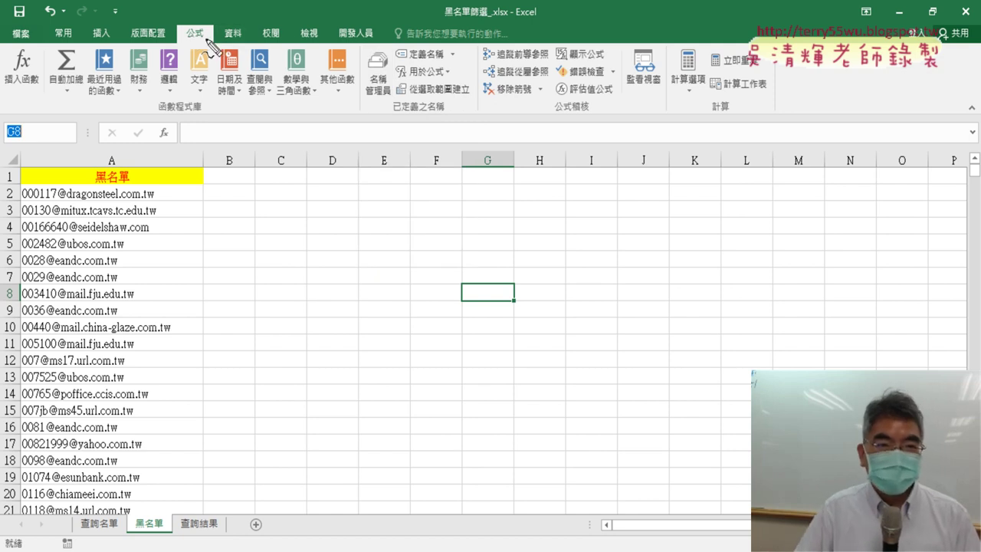
Open 名稱管理員 (Name Manager) to view the definition of 黑名單.
{"action": "left_click_drag", "start_coordinate": [213, 23], "coordinate": [201, 42]}
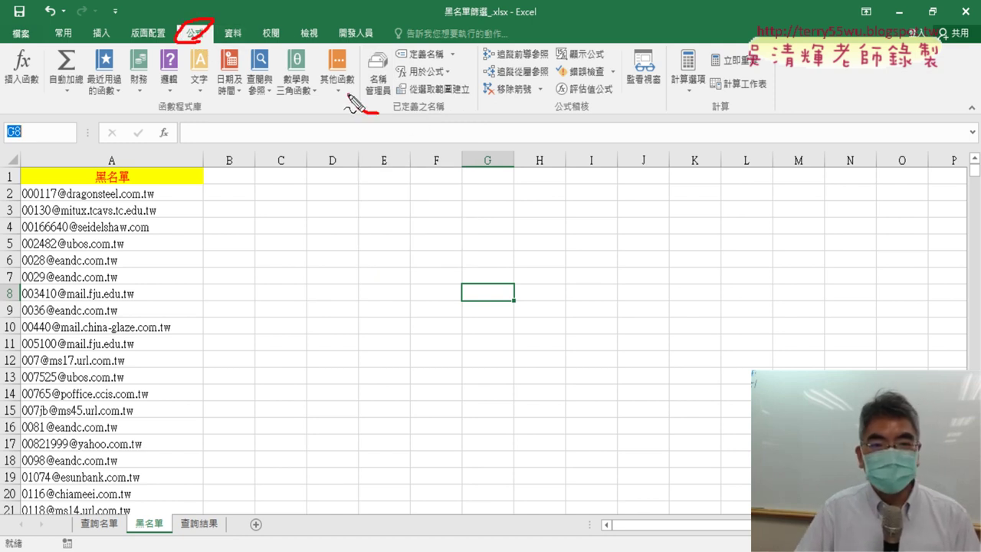
{"action": "left_click_drag", "start_coordinate": [350, 100], "coordinate": [400, 112]}
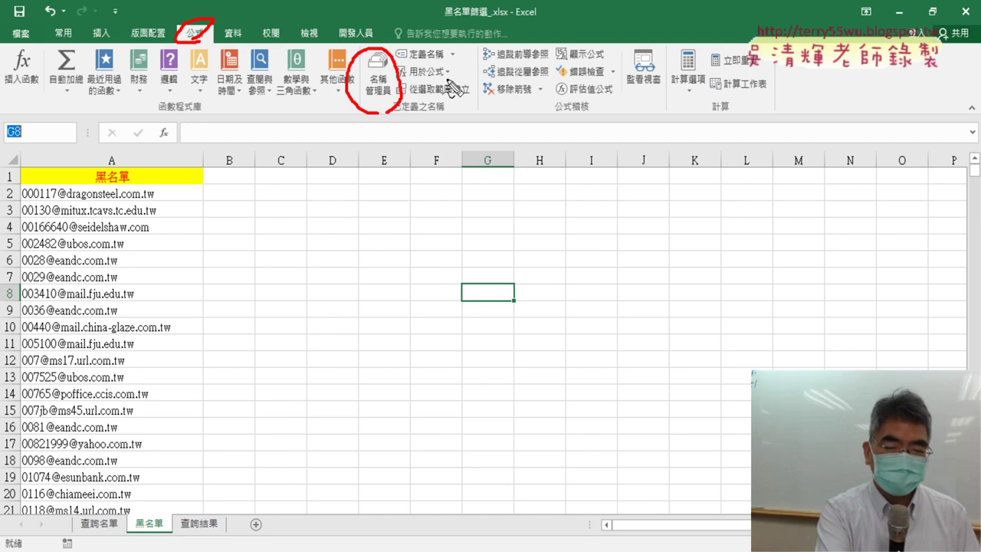
{"action": "key", "text": "Escape"}
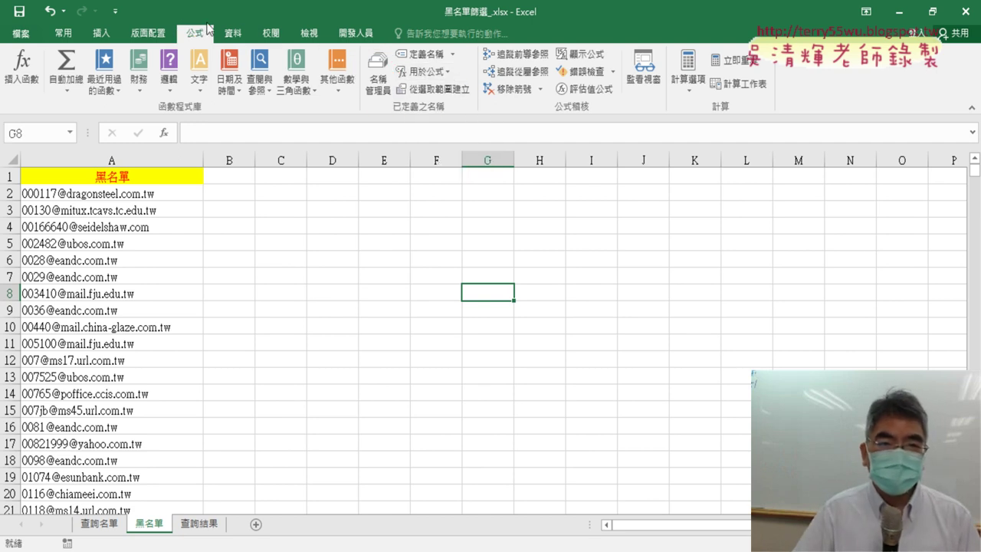
{"action": "left_click", "coordinate": [378, 77]}
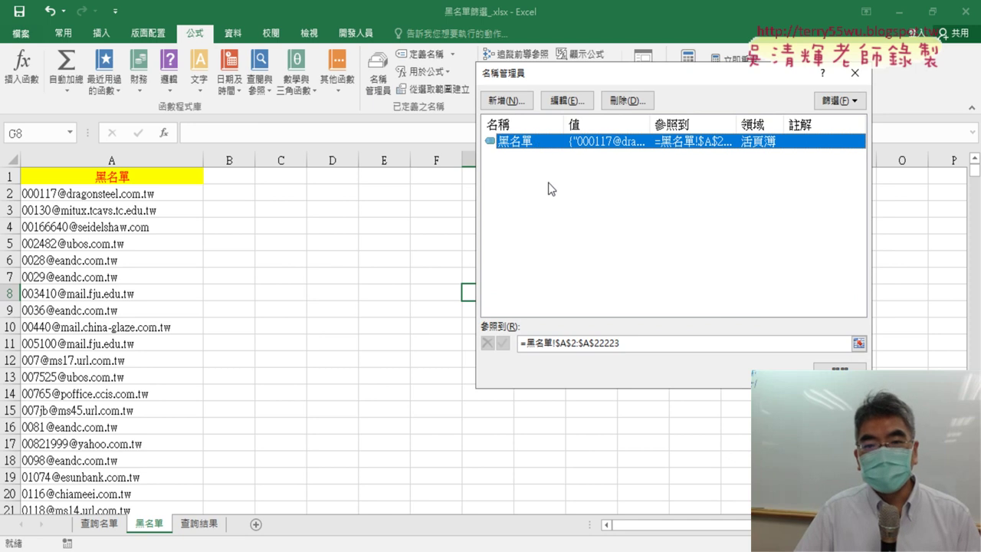
{"action": "left_click", "coordinate": [637, 342]}
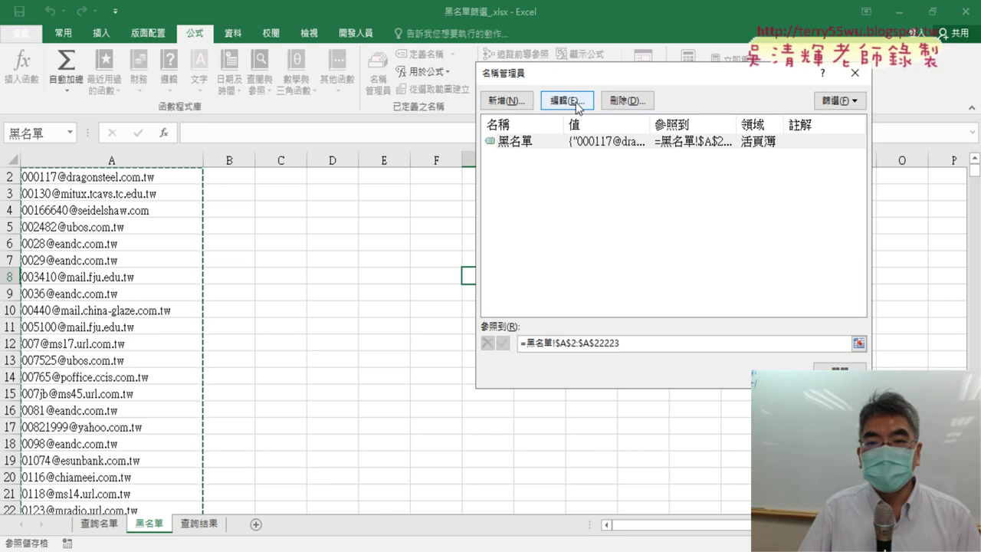
Change the end row of 黑名單 in Refers to from 22223 to 22224, then restore it to 22223.
{"action": "left_click", "coordinate": [635, 345]}
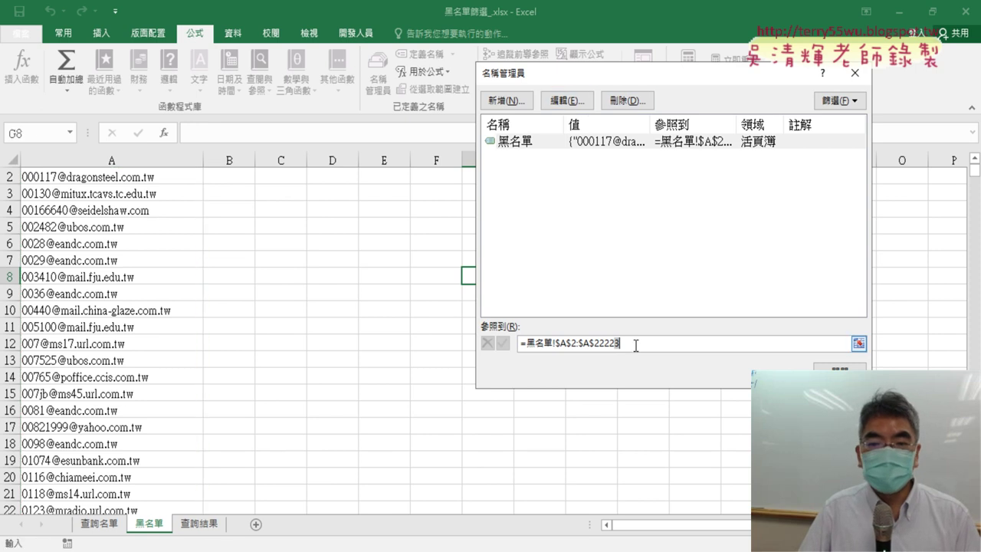
{"action": "type", "text": "4"}
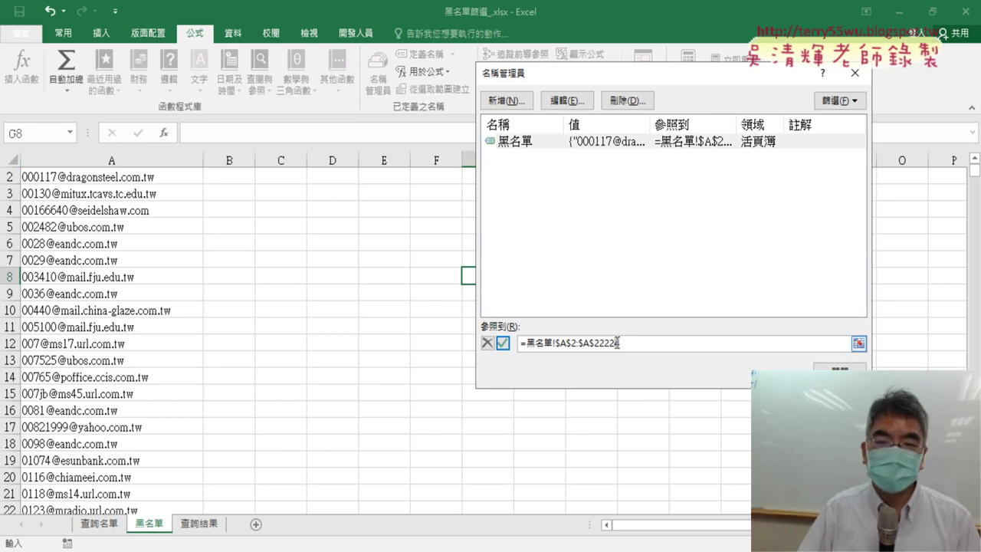
{"action": "left_click_drag", "start_coordinate": [615, 342], "coordinate": [621, 343]}
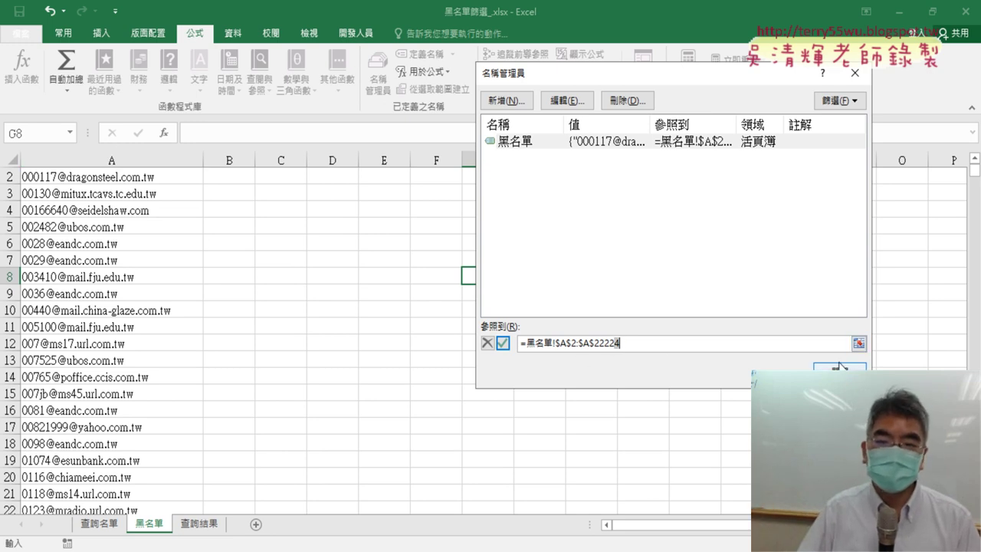
{"action": "left_click", "coordinate": [502, 344]}
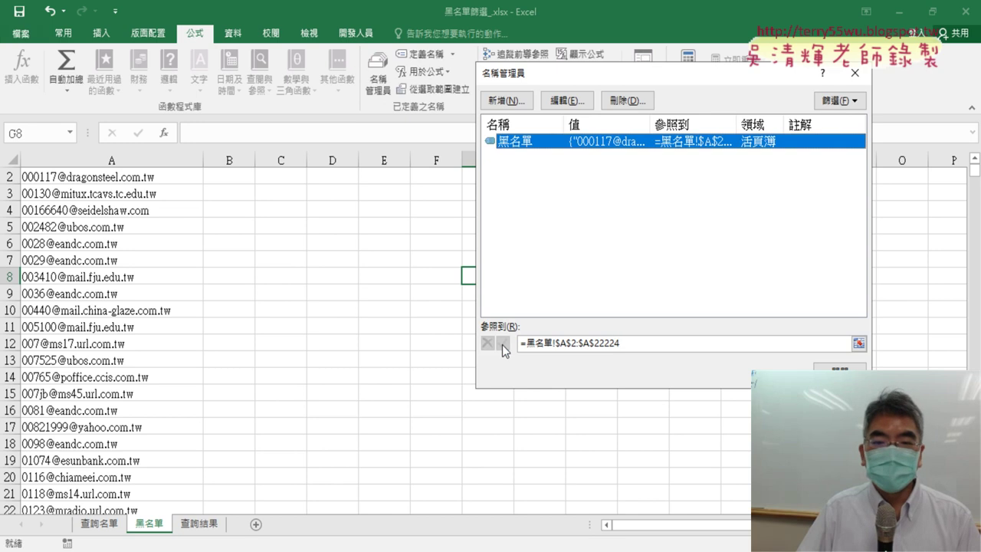
{"action": "left_click", "coordinate": [621, 343]}
{"action": "key", "text": "BackSpace"}
{"action": "type", "text": "3"}
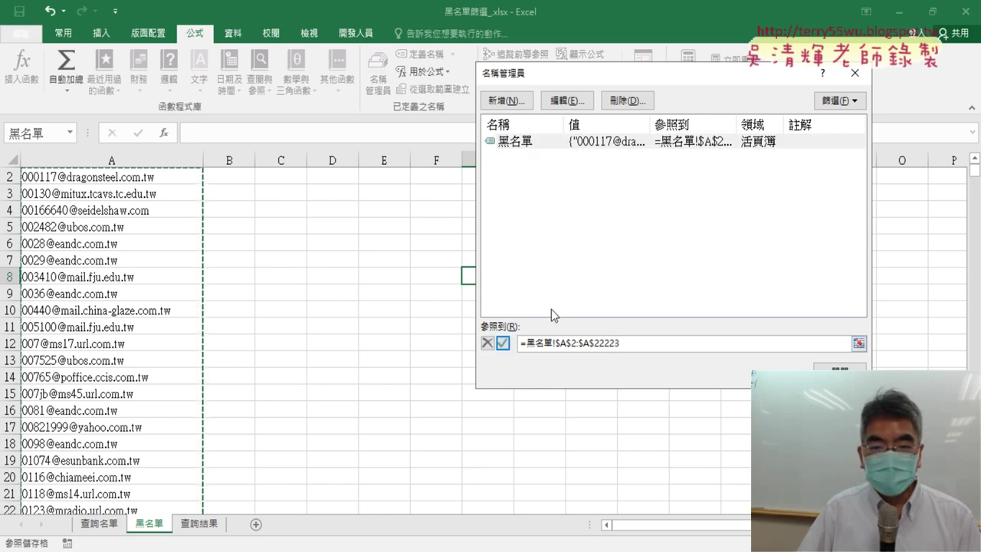
Commit the 黑名單 reference, close Name Manager, reselect A2:A22223, and return to 查詢名單.
{"action": "left_click", "coordinate": [503, 344]}
{"action": "left_click", "coordinate": [838, 367]}
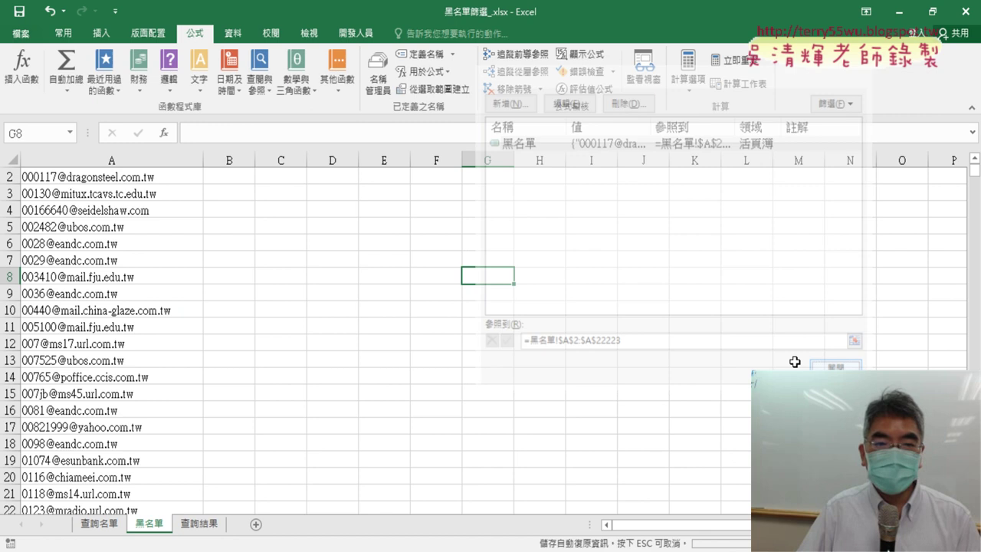
{"action": "scroll", "coordinate": [193, 397], "scroll_direction": "up", "scroll_amount": 1}
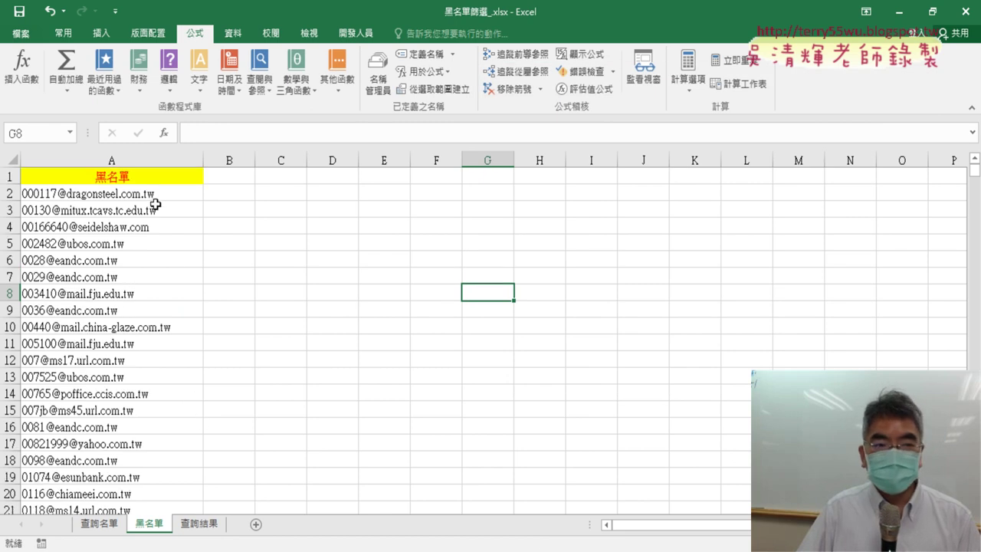
{"action": "left_click", "coordinate": [193, 195]}
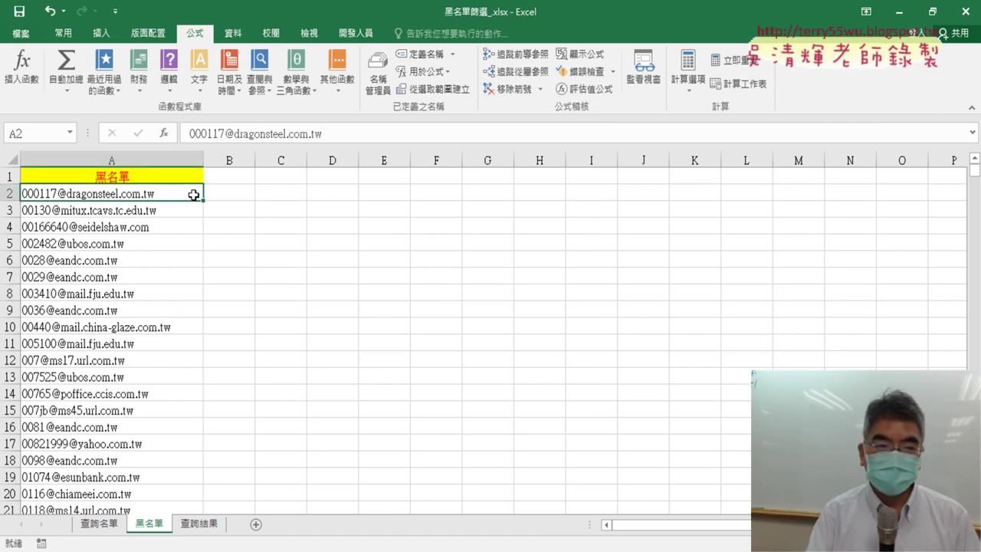
{"action": "key", "text": "ctrl+shift+Down"}
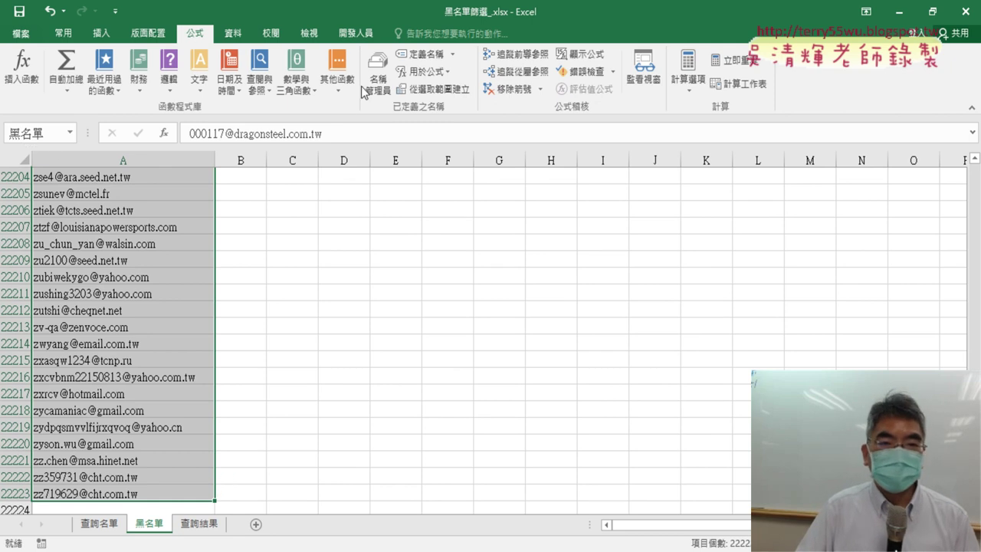
{"action": "left_click", "coordinate": [114, 521]}
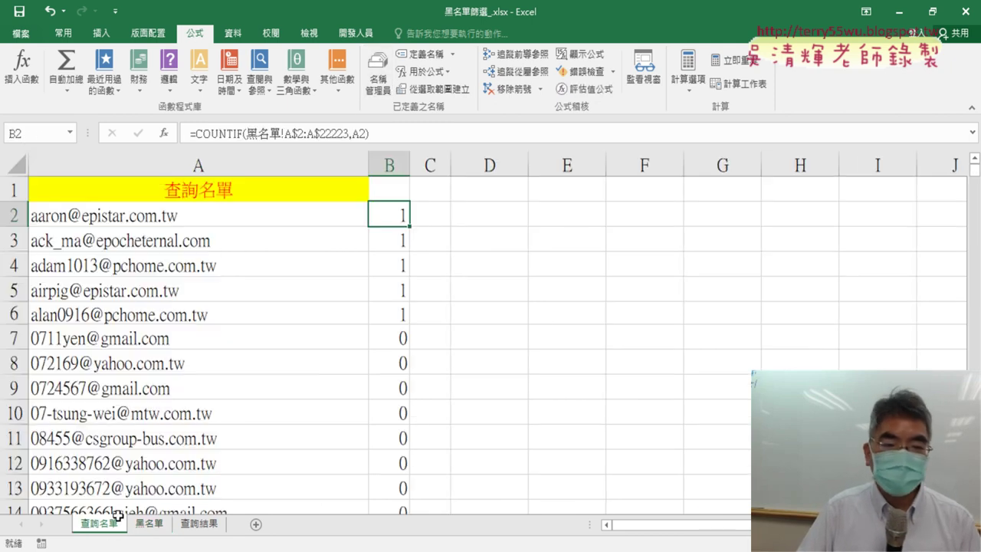
Open B2's COUNTIF Function Arguments and delete the Range reference, leaving =COUNTIF(,A2).
{"action": "left_click", "coordinate": [213, 134]}
{"action": "left_click", "coordinate": [163, 133]}
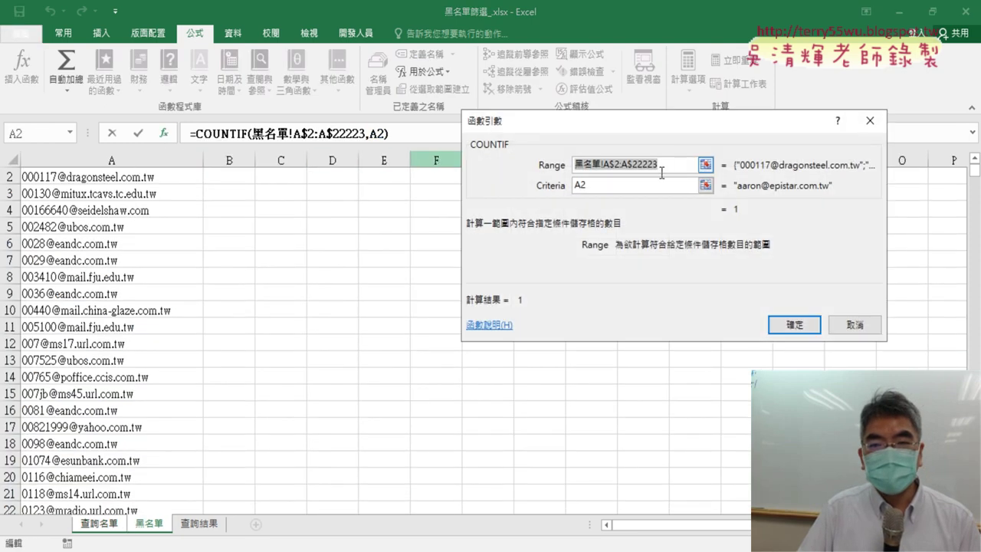
{"action": "key", "text": "Delete"}
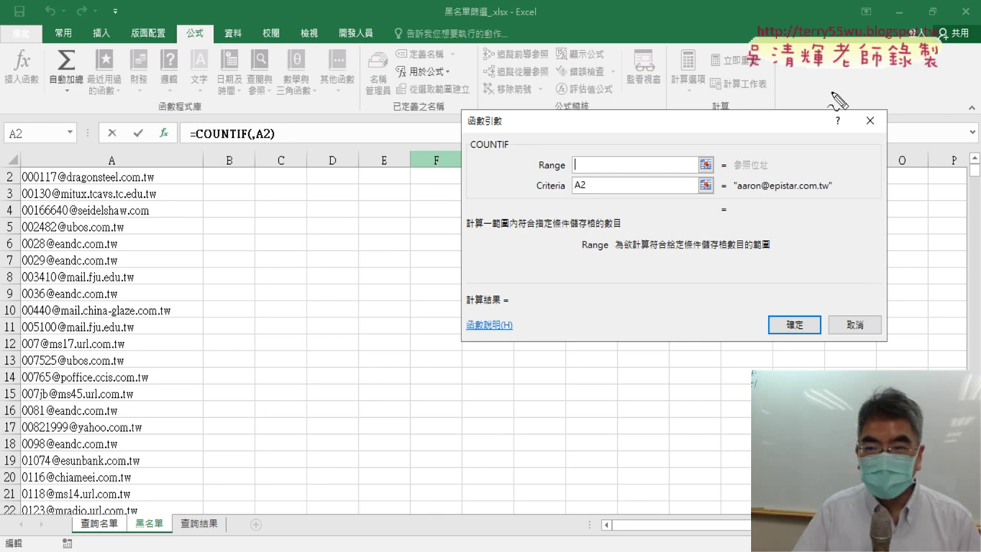
Paste the name 黑名單 into the Range box with F3 and confirm =COUNTIF(黑名單,A2).
{"action": "mouse_move", "coordinate": [806, 131]}
{"action": "left_mouse_down"}
{"action": "mouse_move", "coordinate": [791, 204]}
{"action": "mouse_move", "coordinate": [843, 164]}
{"action": "mouse_move", "coordinate": [836, 193]}
{"action": "left_mouse_up"}
{"action": "mouse_move", "coordinate": [870, 239]}
{"action": "left_mouse_down"}
{"action": "mouse_move", "coordinate": [764, 105]}
{"action": "mouse_move", "coordinate": [859, 217]}
{"action": "left_mouse_up"}
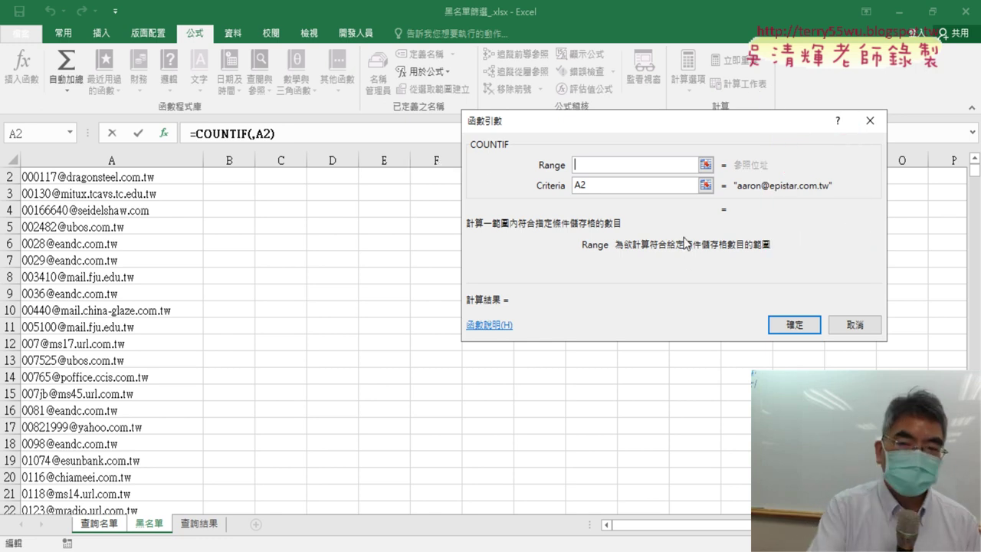
{"action": "key", "text": "F3"}
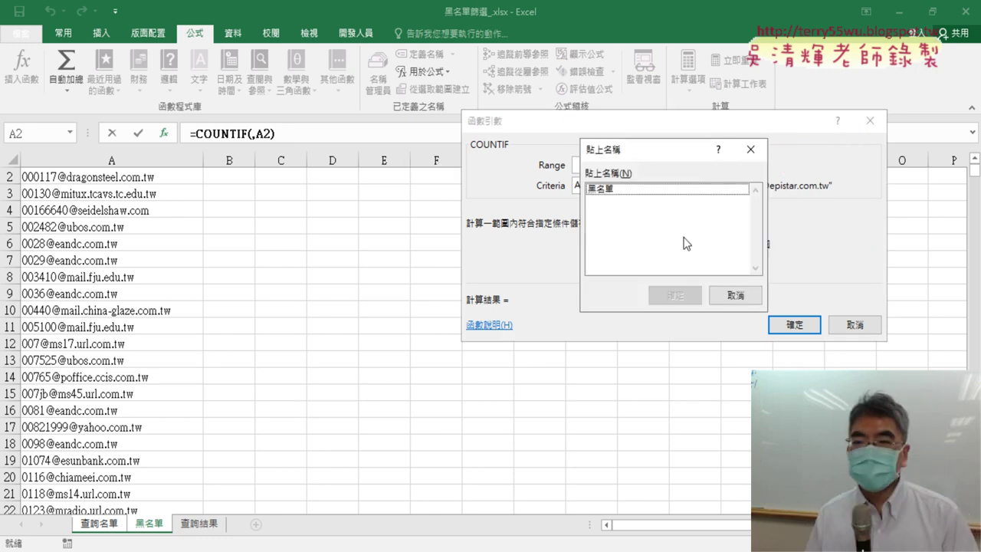
{"action": "left_click_drag", "start_coordinate": [626, 152], "coordinate": [801, 84]}
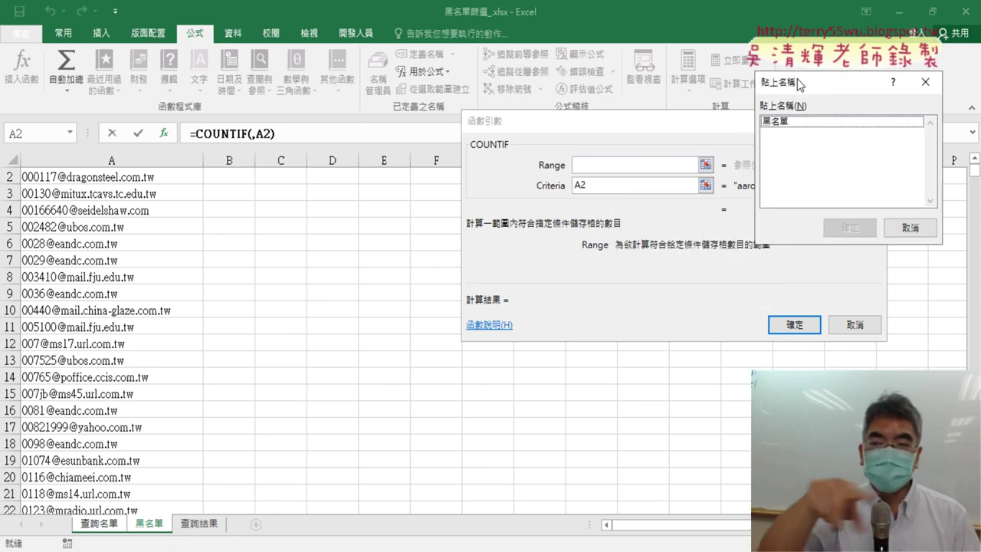
{"action": "double_click", "coordinate": [767, 123]}
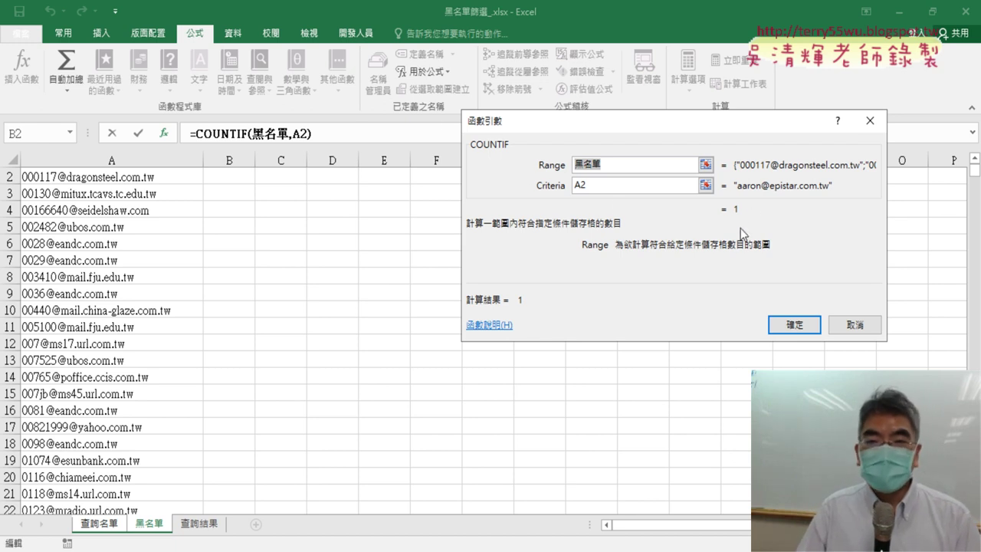
{"action": "left_click", "coordinate": [789, 325]}
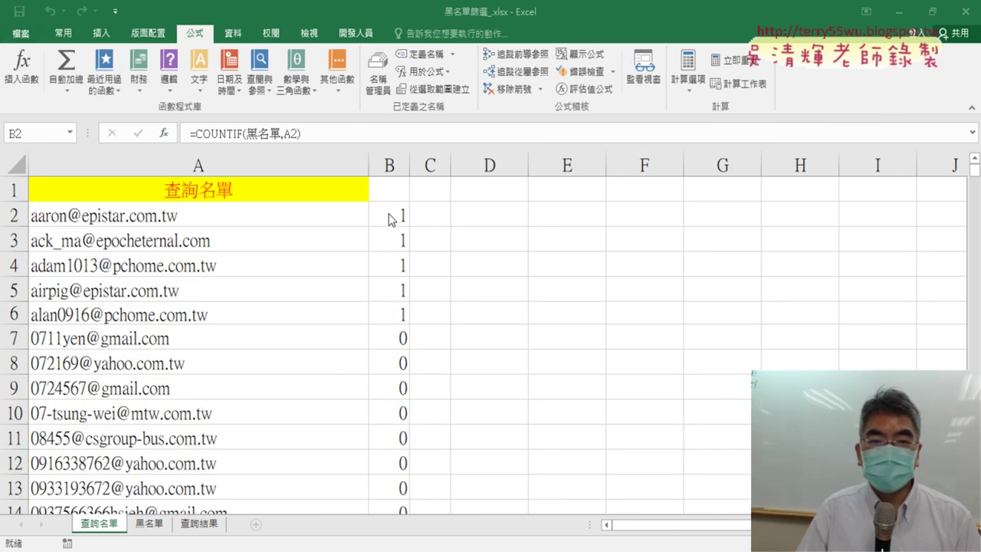
Review B2's =COUNTIF(黑名單,A2) arguments, then fill the formula down column B.
{"action": "left_click", "coordinate": [222, 134]}
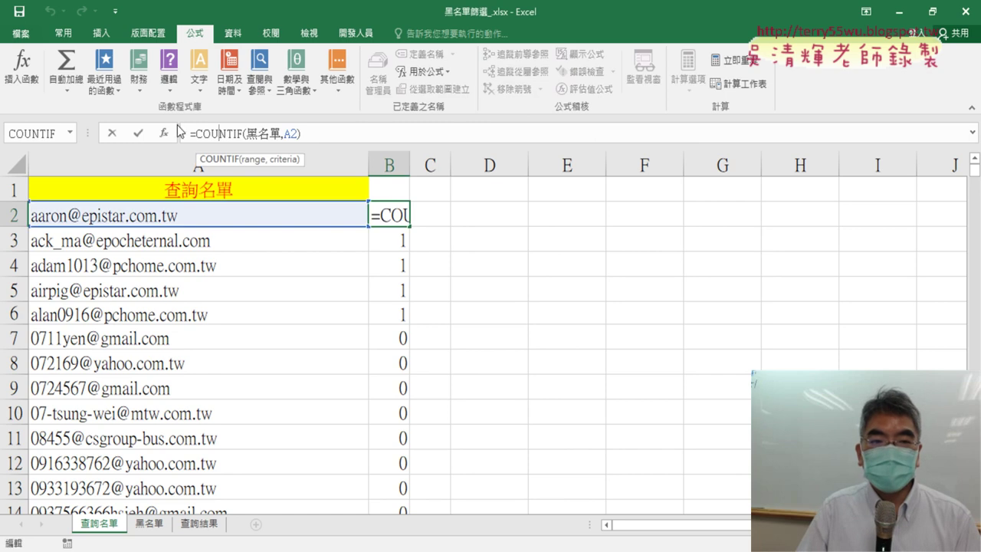
{"action": "left_click", "coordinate": [164, 134]}
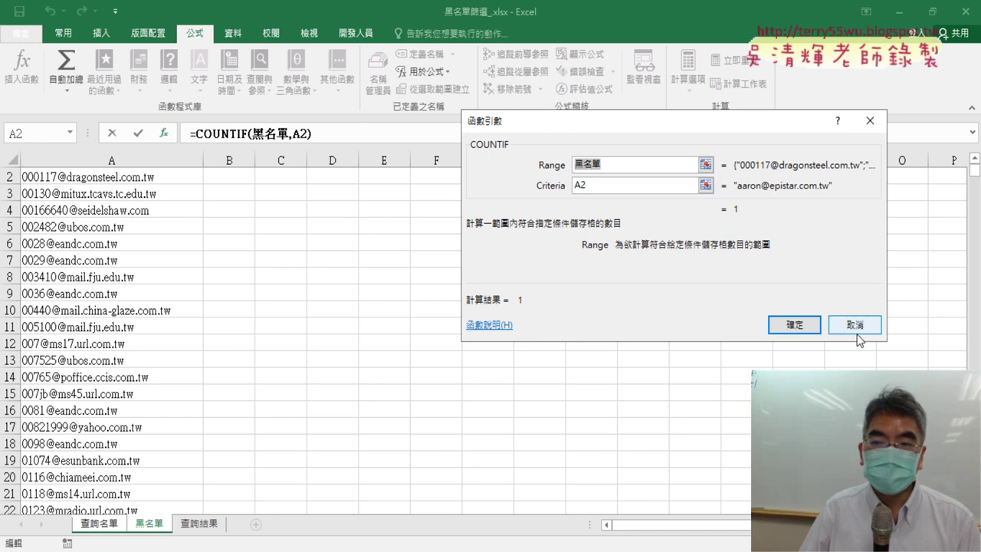
{"action": "left_click", "coordinate": [794, 324]}
{"action": "double_click", "coordinate": [409, 226]}
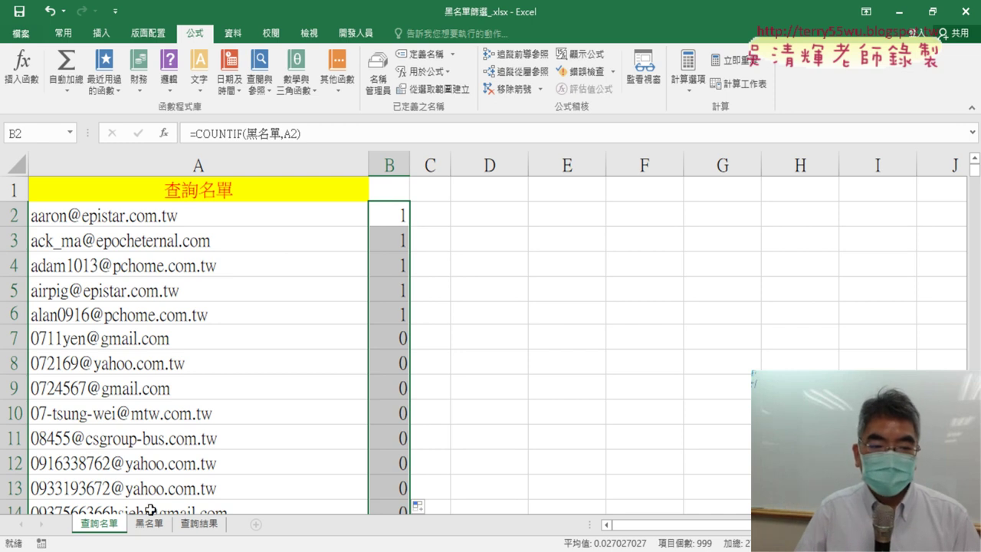
Delete the contents of column A on 查詢結果, check 查詢名單 with B2 selected, and return to 查詢結果.
{"action": "left_click", "coordinate": [196, 524]}
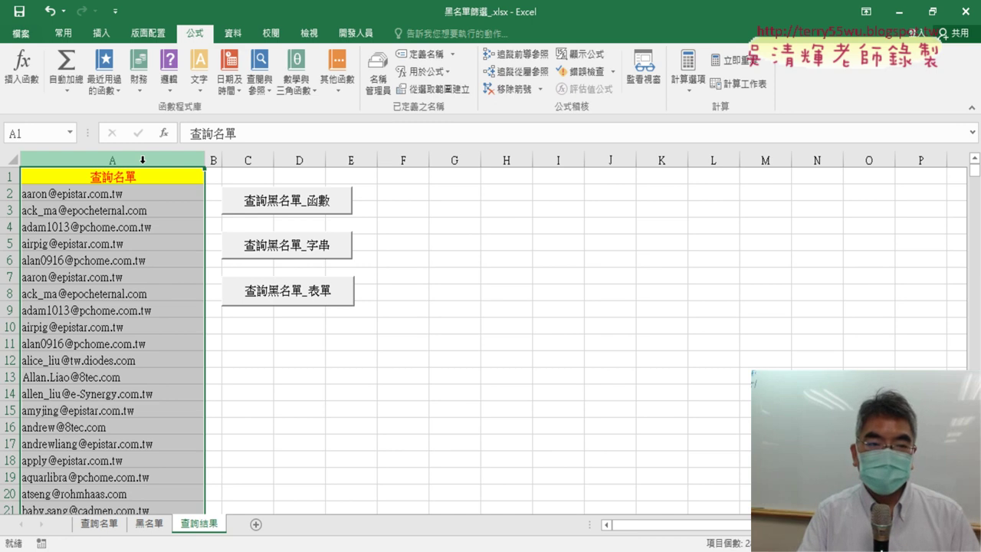
{"action": "key", "text": "Delete"}
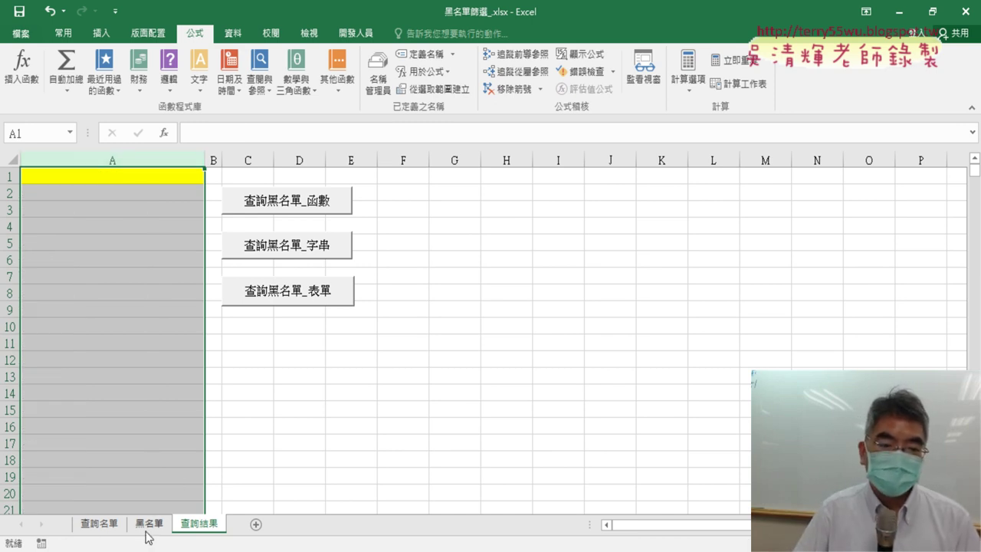
{"action": "left_click", "coordinate": [102, 525]}
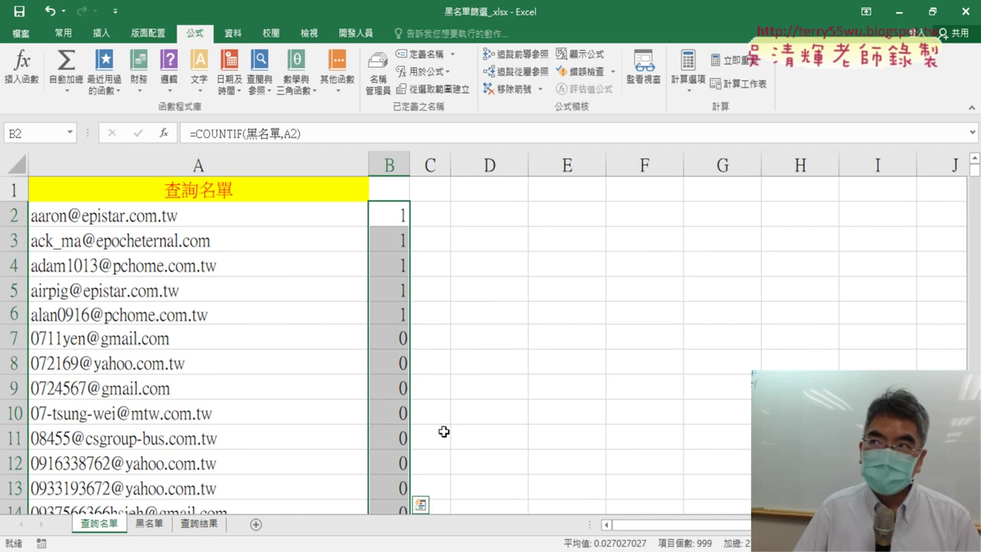
{"action": "left_click", "coordinate": [390, 218]}
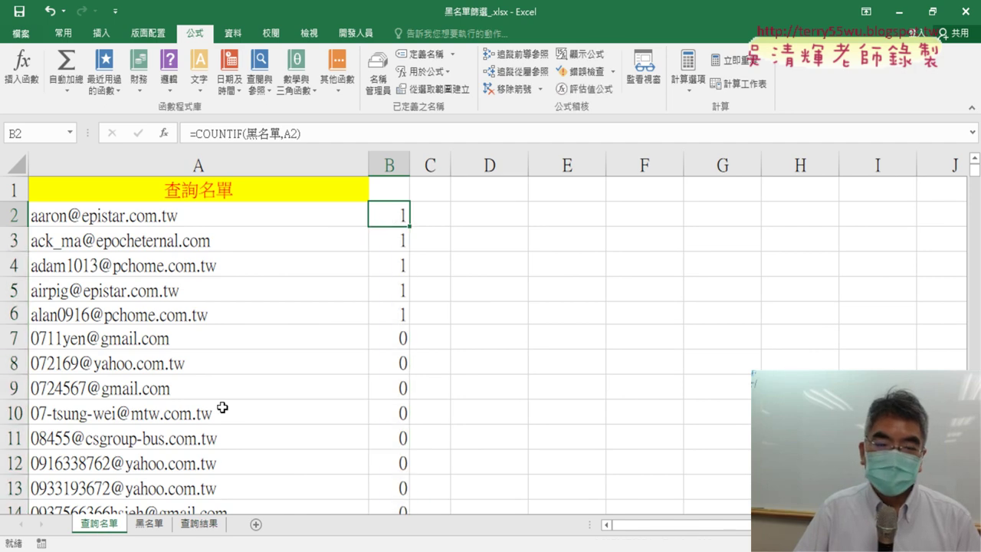
{"action": "left_click", "coordinate": [200, 524]}
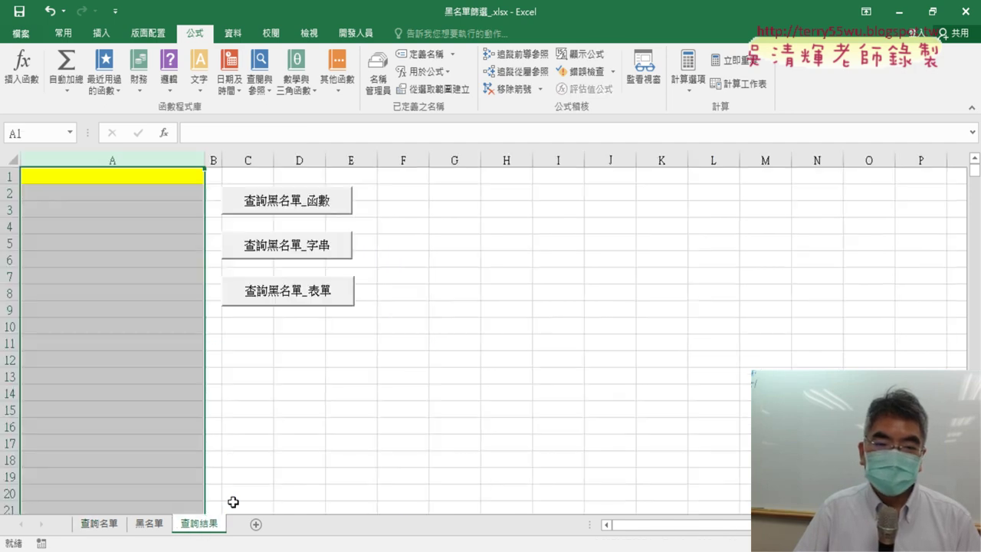
Cut the 查詢黑名單_表單 button off 查詢結果, then go back to the 查詢名單 COUNTIF results.
{"action": "right_click", "coordinate": [327, 303]}
{"action": "left_click", "coordinate": [370, 306]}
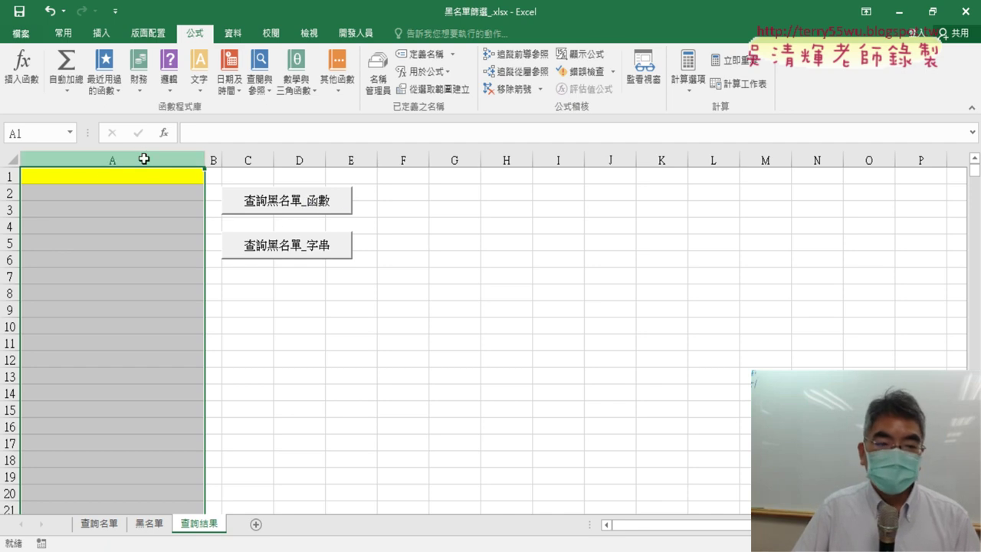
{"action": "left_click", "coordinate": [107, 523]}
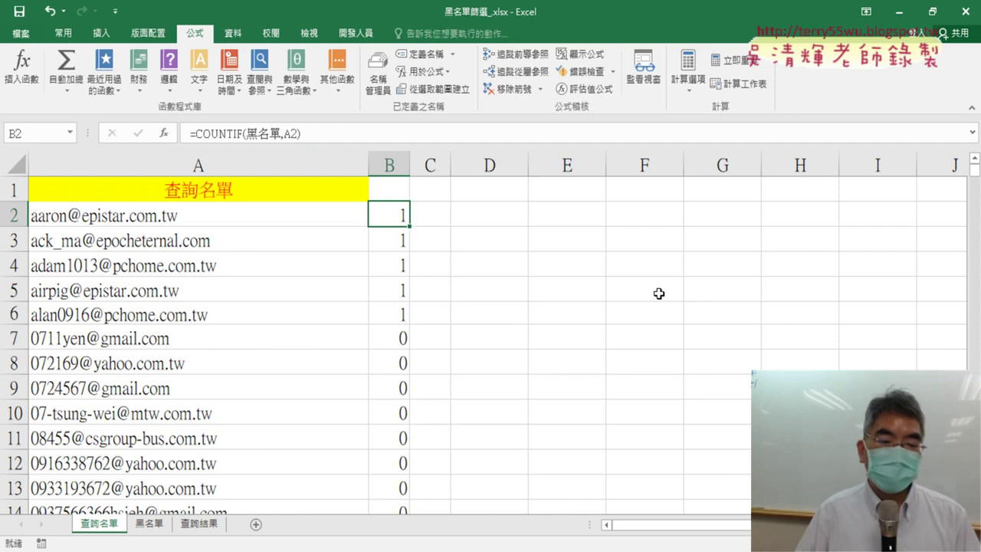
Review the two remaining query buttons on 查詢結果 and select column A.
{"action": "left_click", "coordinate": [203, 524]}
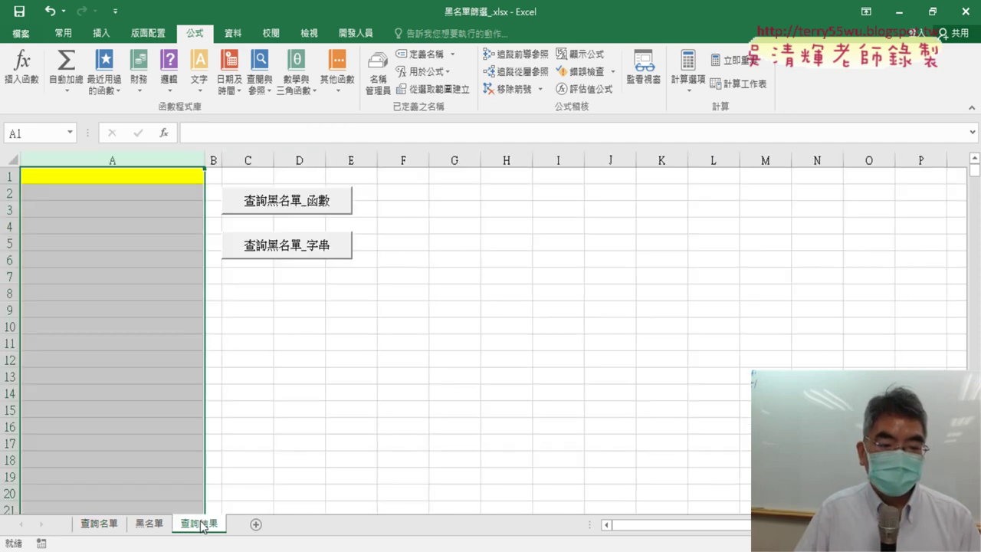
{"action": "left_click", "coordinate": [111, 522]}
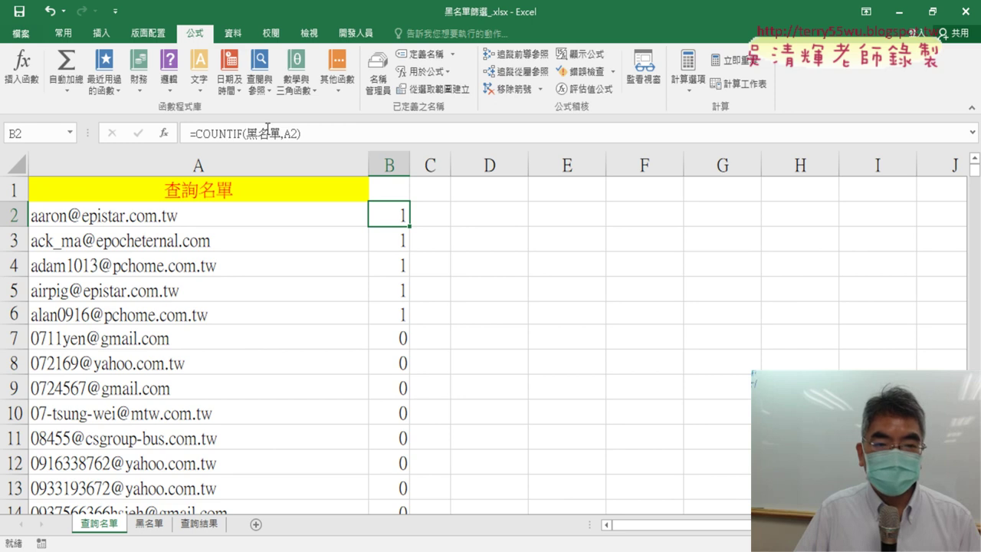
{"action": "left_click", "coordinate": [200, 524]}
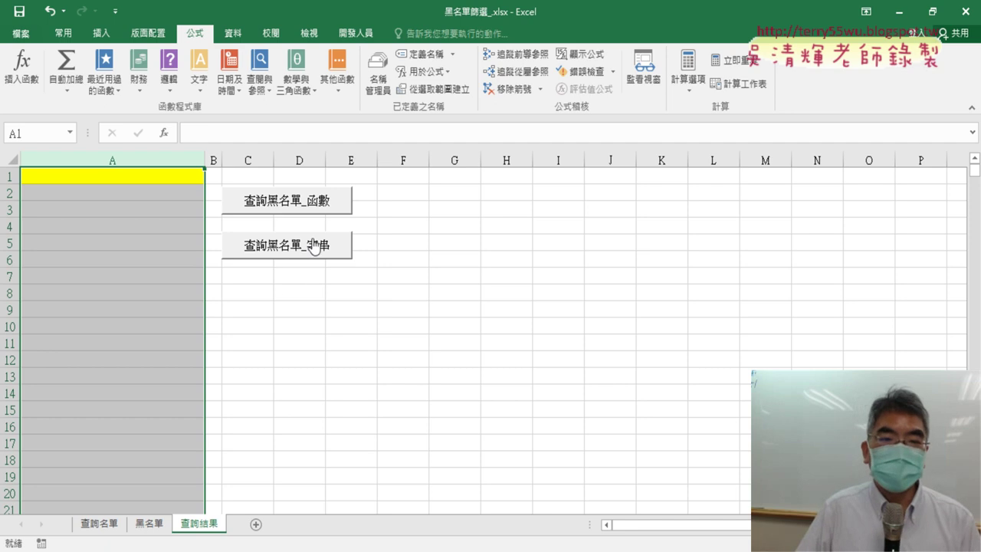
{"action": "left_click", "coordinate": [143, 159]}
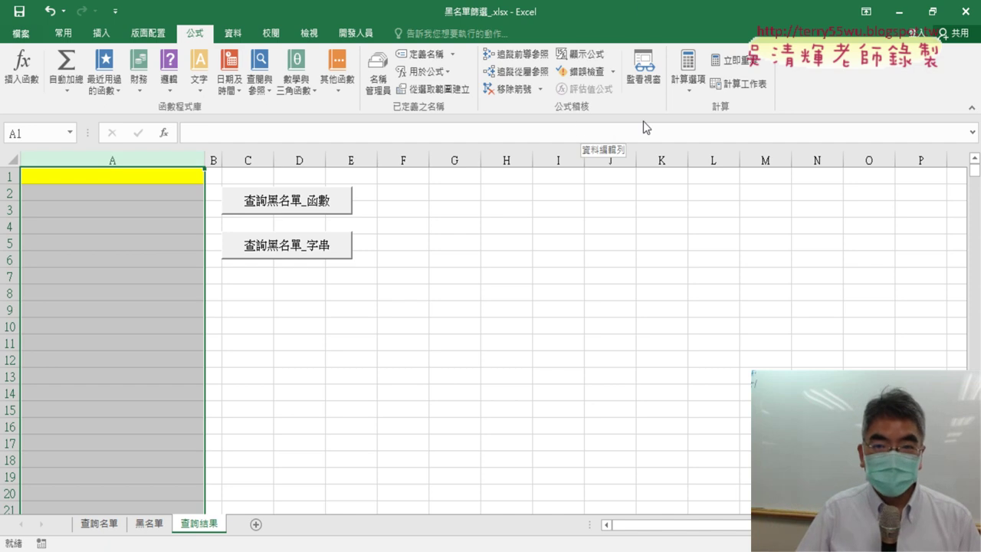
Bring up the 黑名單 sheet holding the blacklisted email list.
{"action": "mouse_move", "coordinate": [714, 6]}
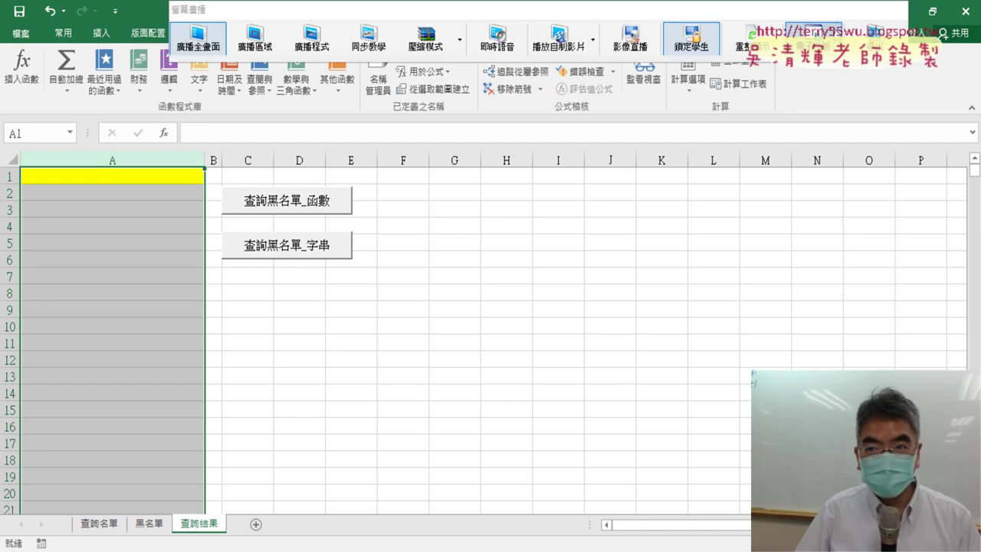
{"action": "left_click", "coordinate": [873, 36]}
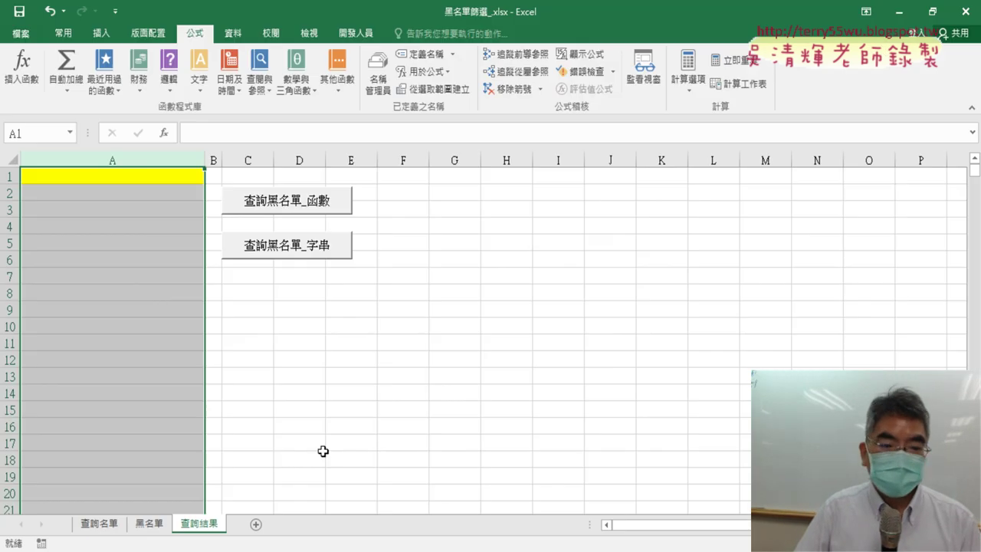
{"action": "left_click", "coordinate": [168, 523]}
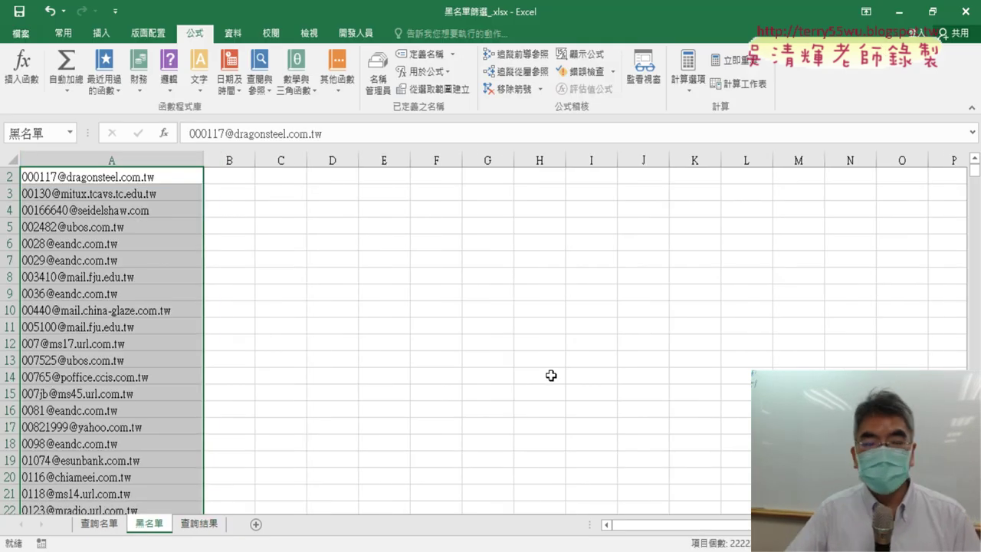